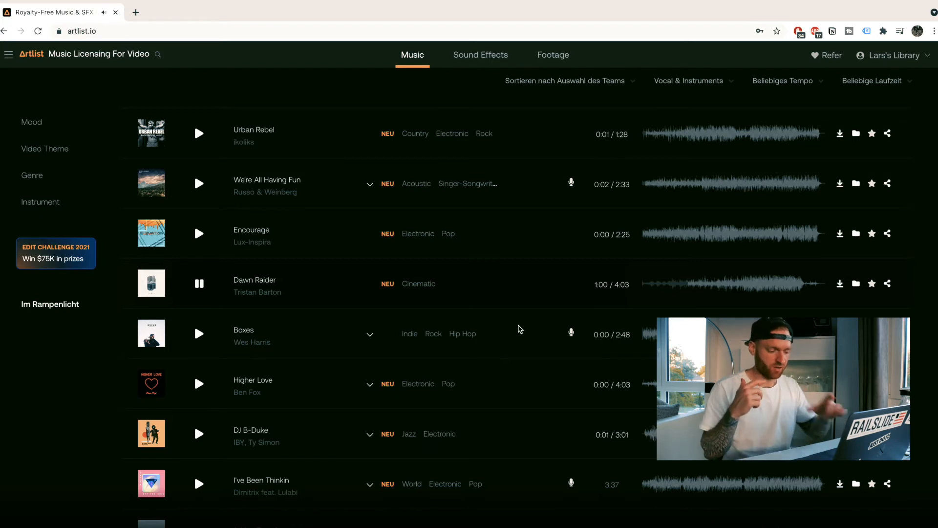
pyautogui.press('c')
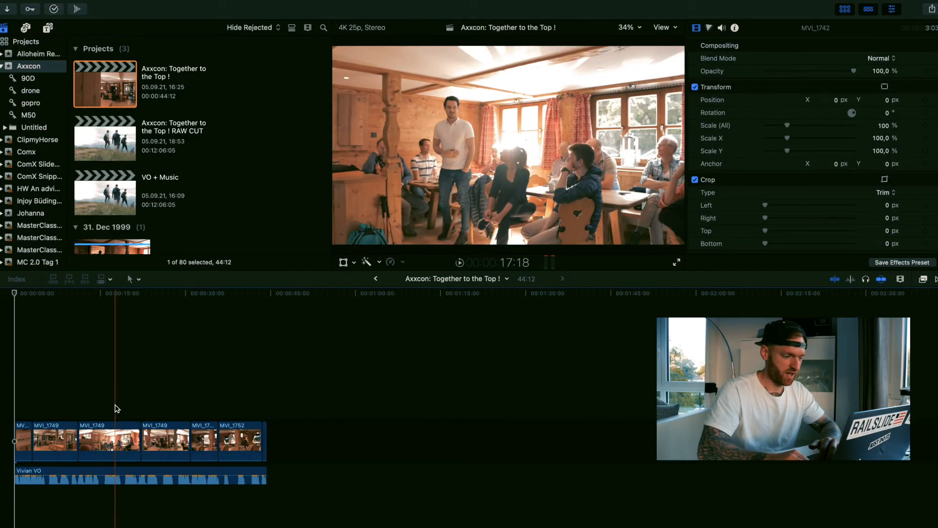
# Place an Adjustment Layer title above the clips from the timeline's start and trim its end to the last clip
pyautogui.click(22, 404)
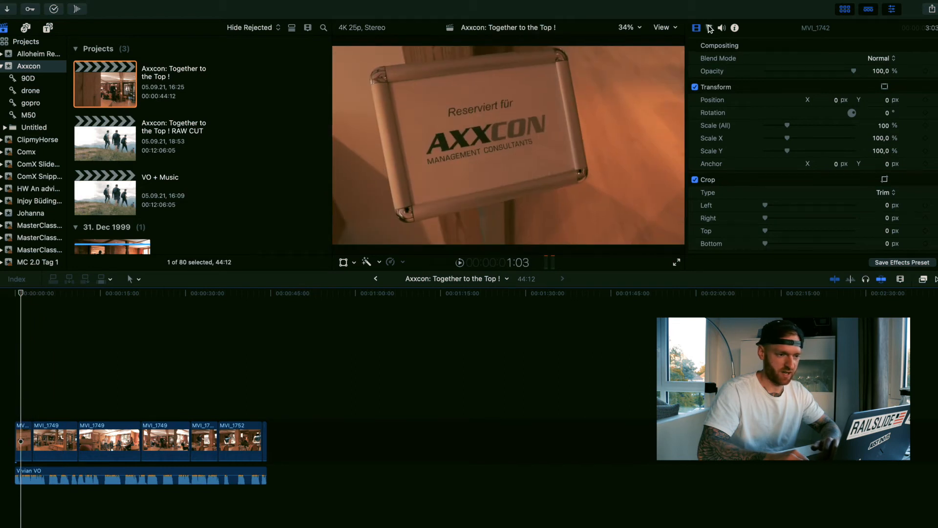
pyautogui.click(47, 27)
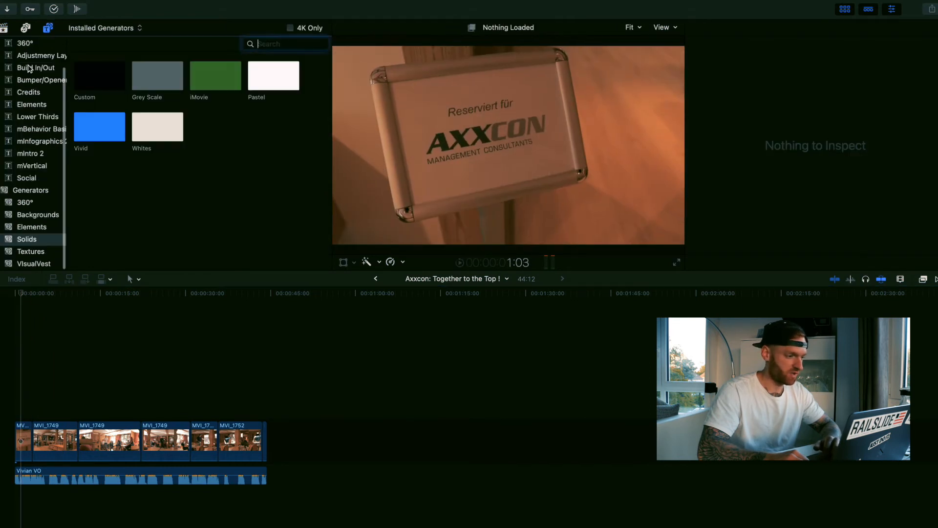
pyautogui.scroll(3, 38, 108)
pyautogui.click(27, 92)
pyautogui.click(104, 84)
pyautogui.moveTo(92, 84); pyautogui.dragTo(56, 394)
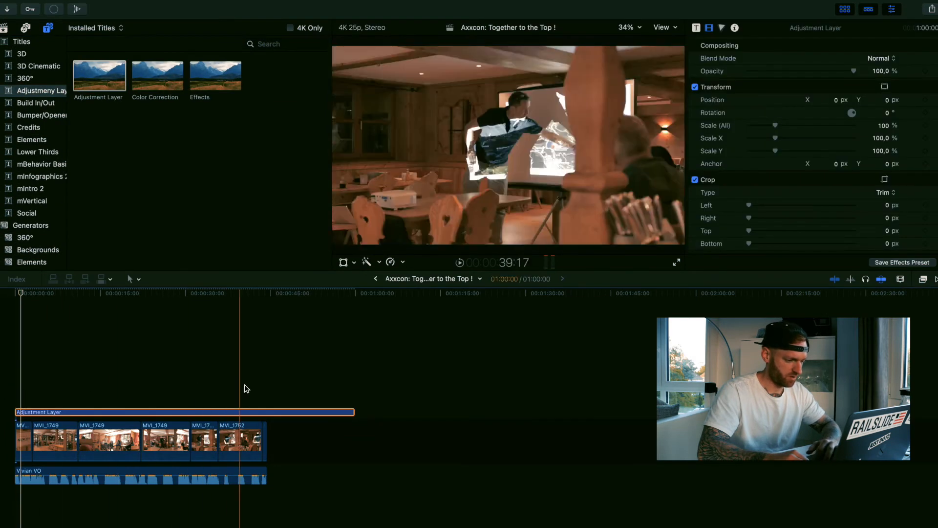
pyautogui.moveTo(354, 411); pyautogui.dragTo(268, 410)
# Add a Color Wheels correction to the adjustment layer, with the playhead at about 16:05
pyautogui.click(106, 403)
pyautogui.click(107, 410)
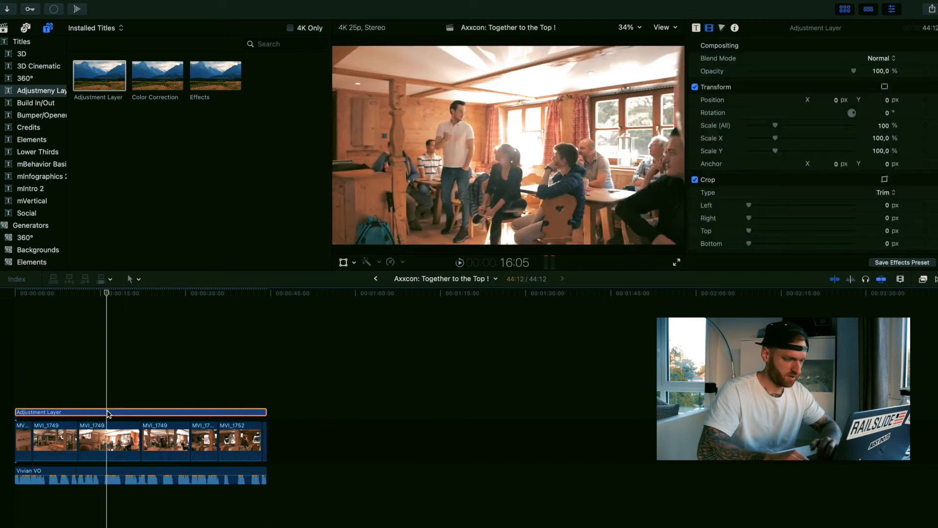
pyautogui.click(722, 28)
pyautogui.click(726, 44)
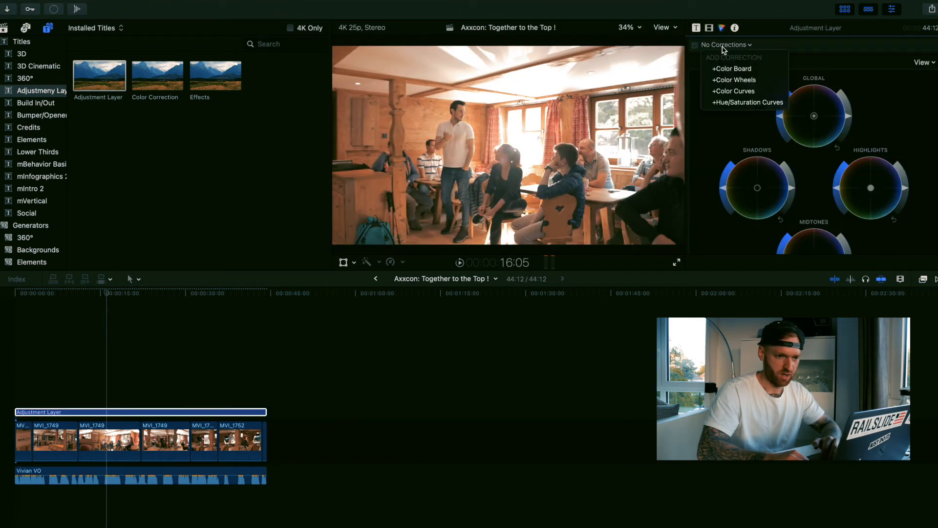
pyautogui.click(733, 81)
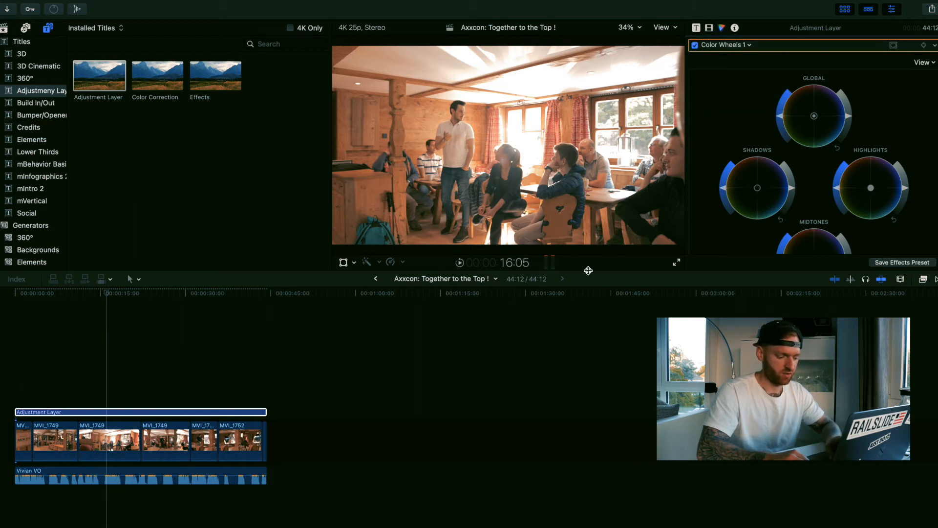
# Show the video scopes beside the viewer and hide the media browser to give them more room
pyautogui.press('super+7')
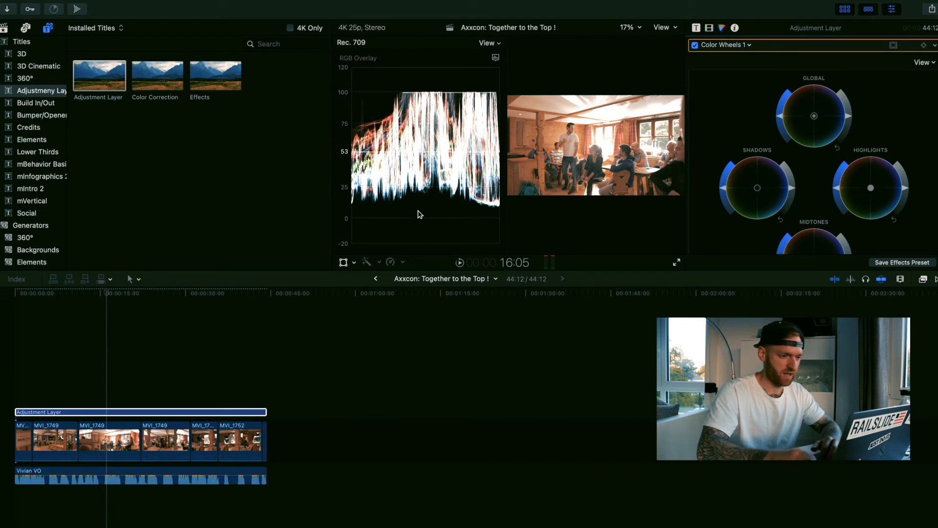
pyautogui.click(844, 11)
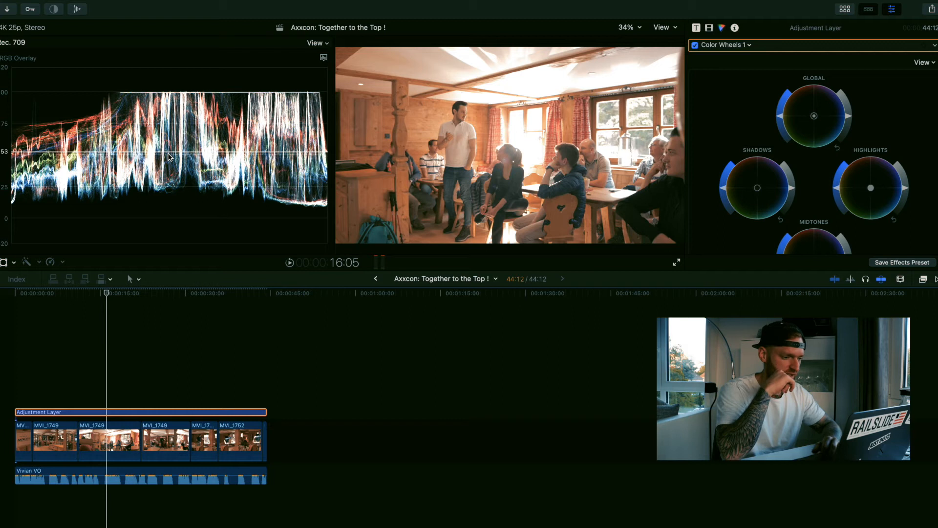
# Apply the Custom LUT effect to the adjustment layer with the Technicolor Cinestyle LUT from Desview's Log Conversions
pyautogui.press('super+5')
pyautogui.moveTo(845, 332); pyautogui.dragTo(114, 412)
pyautogui.click(713, 30)
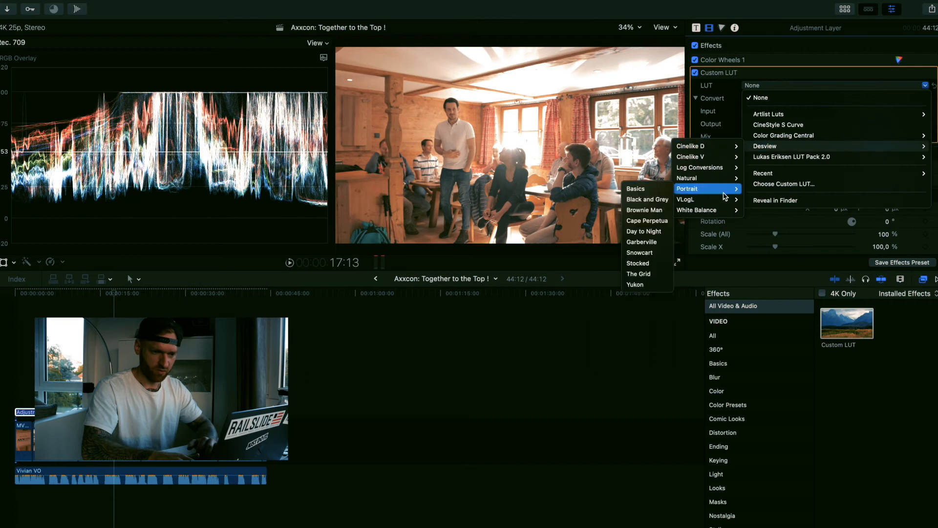
pyautogui.moveTo(726, 167)
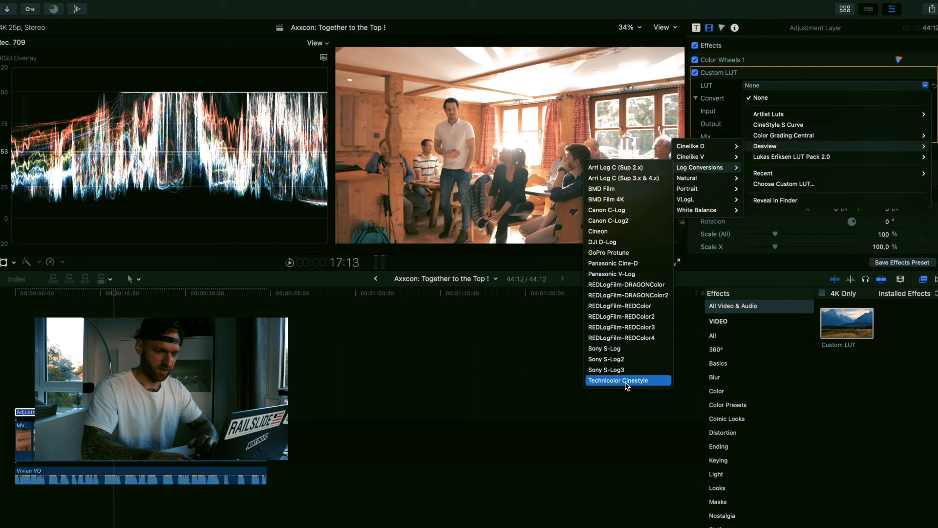
pyautogui.click(627, 381)
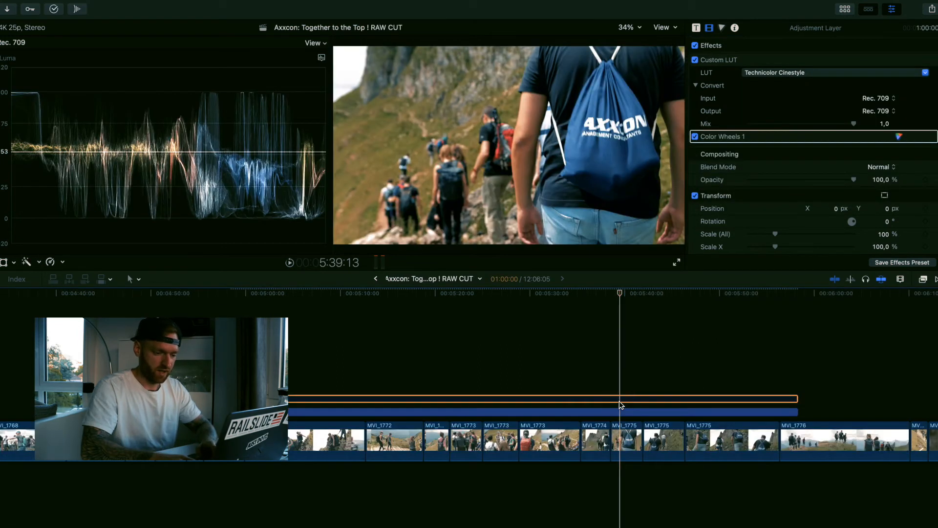
# Compare the hiking footage with the Adjustment Layer and Color Correction layer disabled and enabled, separately and together
pyautogui.click(621, 413)
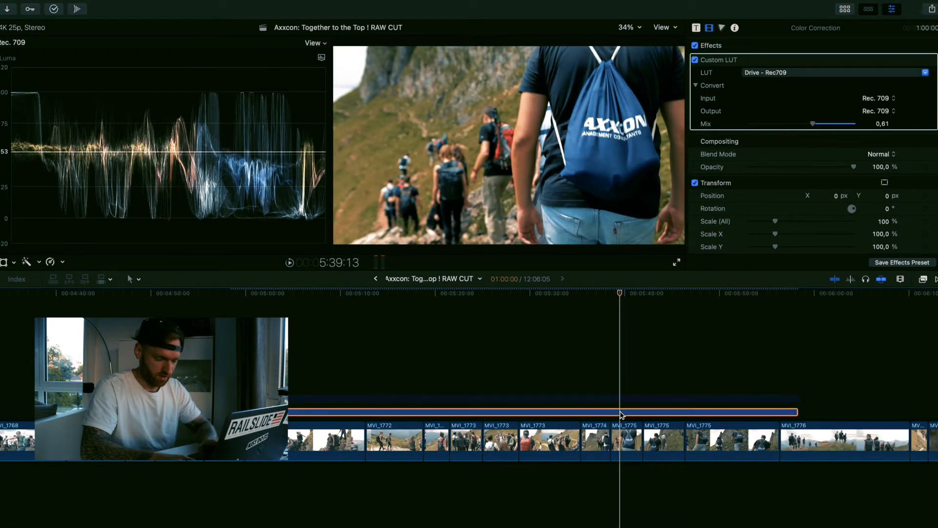
pyautogui.click(621, 413)
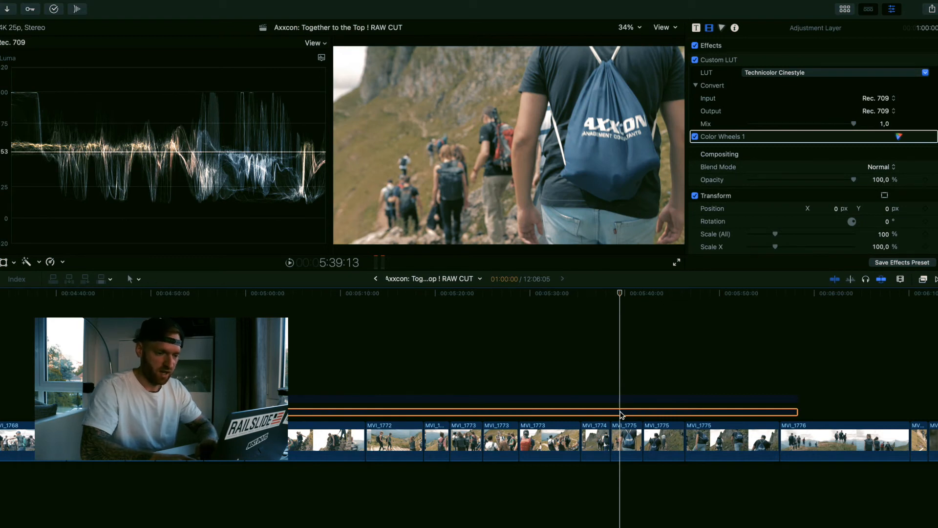
pyautogui.click(621, 413)
pyautogui.click(621, 399)
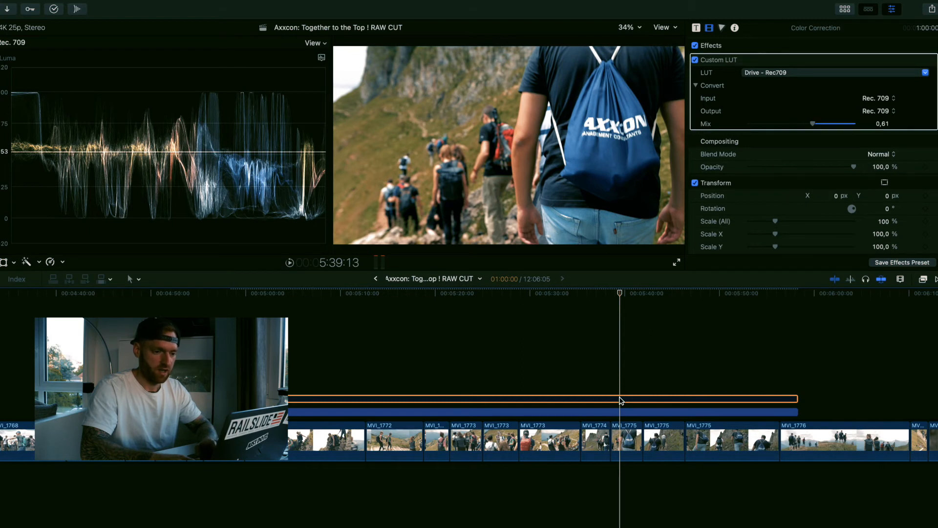
pyautogui.press('v')
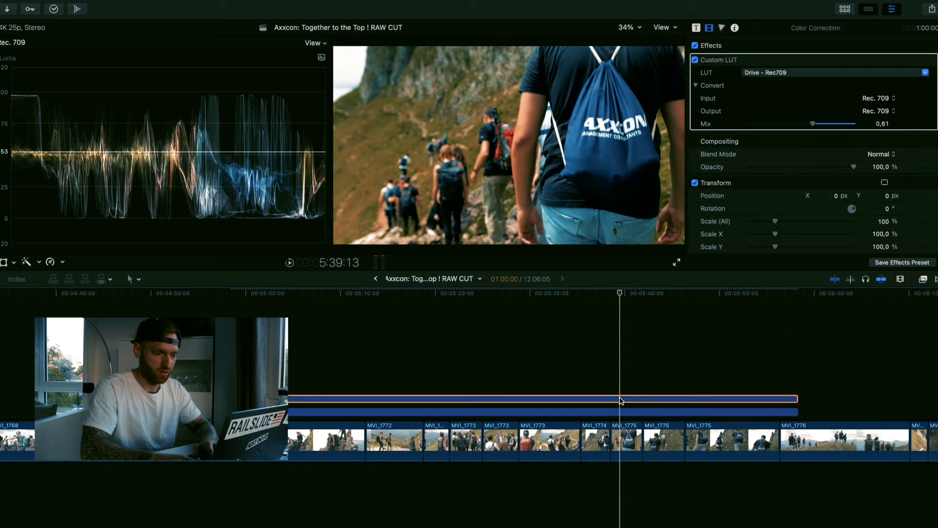
pyautogui.moveTo(618, 383); pyautogui.dragTo(619, 418)
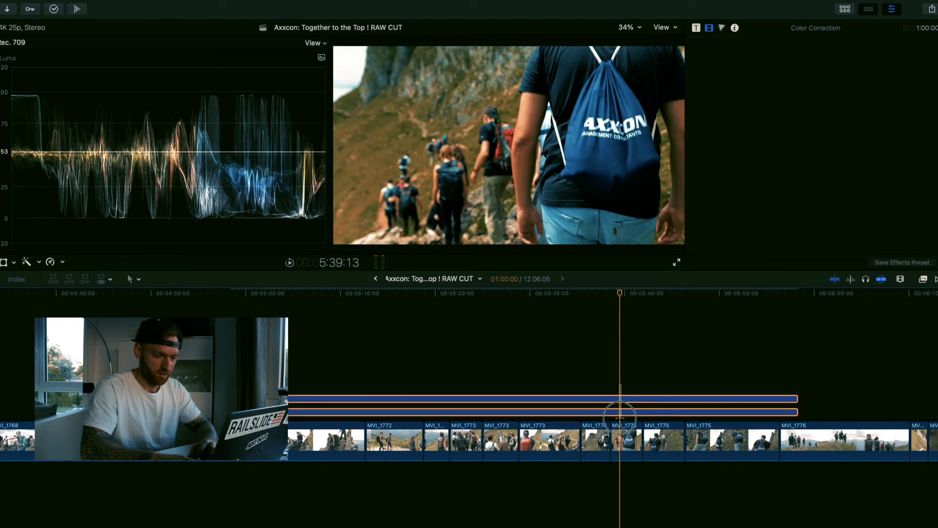
pyautogui.press('v')
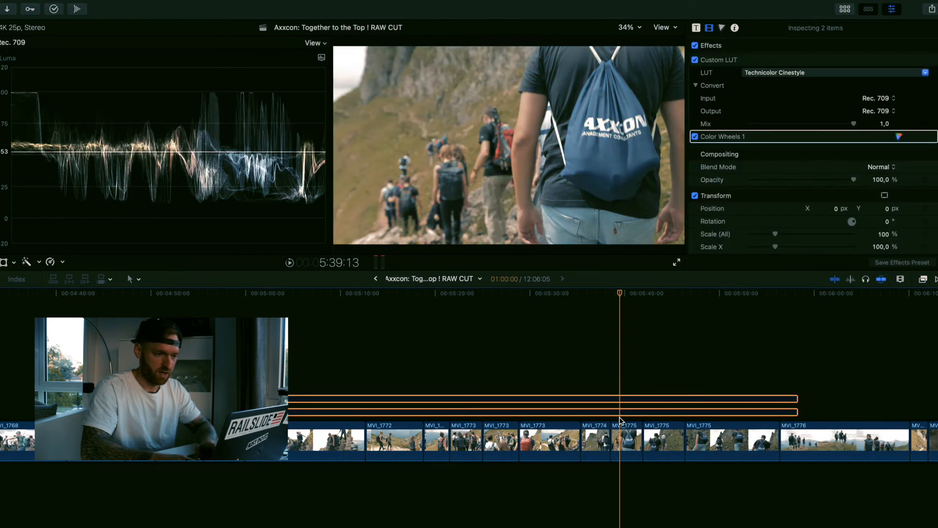
pyautogui.press('v')
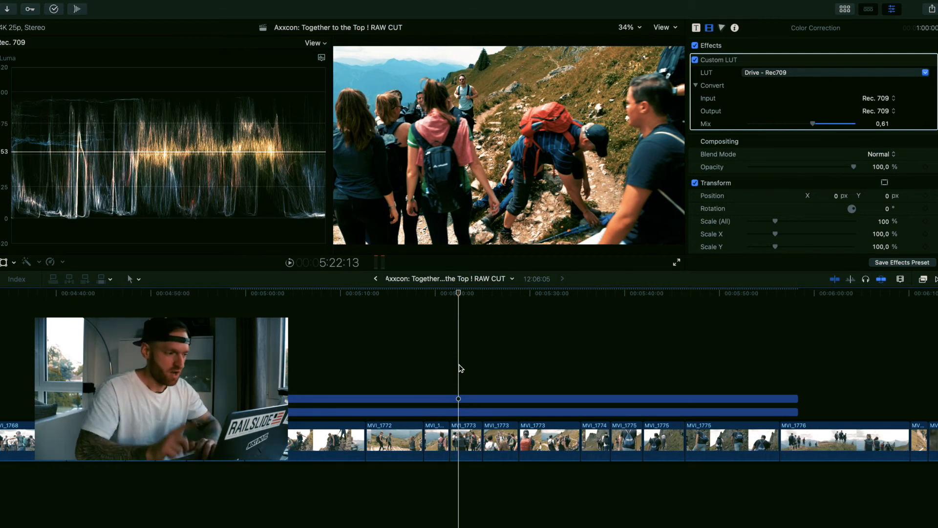
# Place an Effects title above the two grading layers in the RAW CUT timeline and select it
pyautogui.click(844, 9)
pyautogui.moveTo(207, 76); pyautogui.dragTo(462, 374)
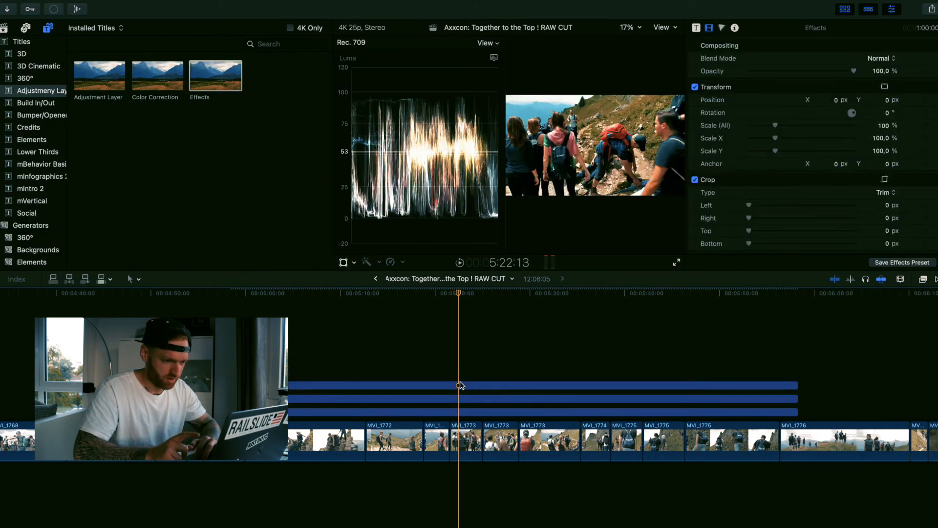
pyautogui.click(460, 385)
# Search the effects for "noise" and apply the Noise Reduction video effect to the Effects layer
pyautogui.click(923, 279)
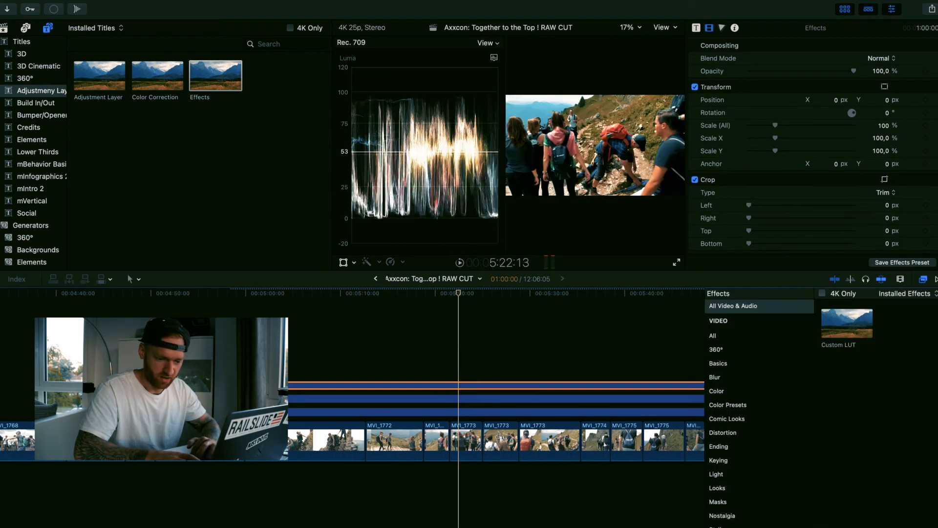
pyautogui.press('BackSpace')
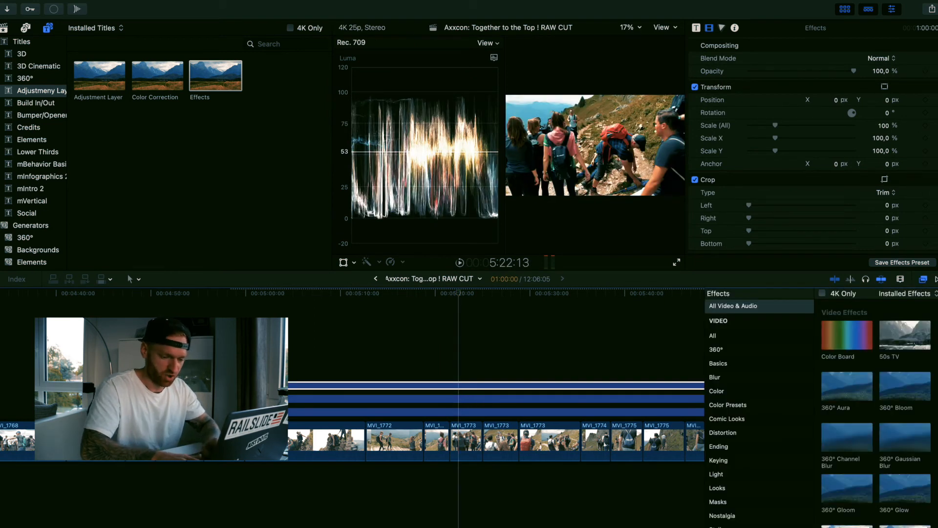
pyautogui.write('noise')
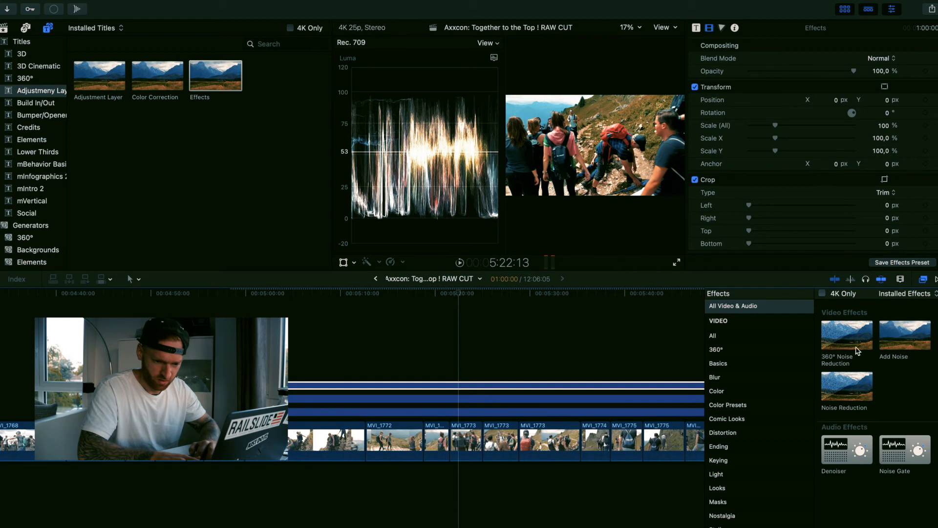
pyautogui.moveTo(838, 402); pyautogui.dragTo(459, 385)
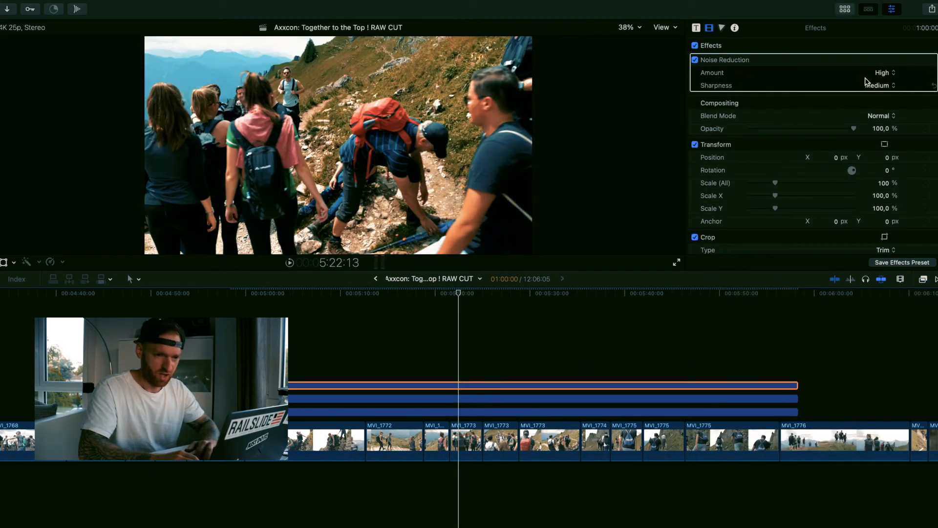
# Set the Noise Reduction amount to High and its sharpness to Medium
pyautogui.click(882, 73)
pyautogui.click(889, 75)
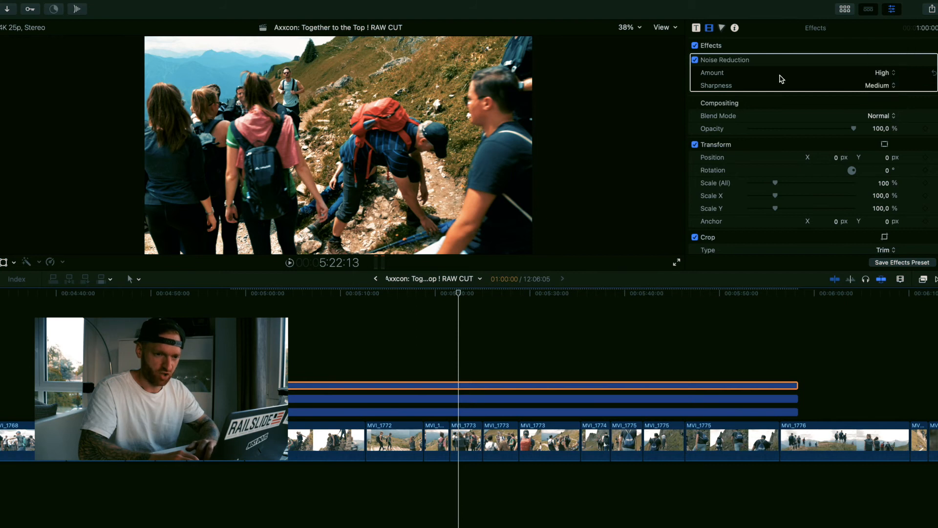
pyautogui.click(888, 87)
pyautogui.click(878, 88)
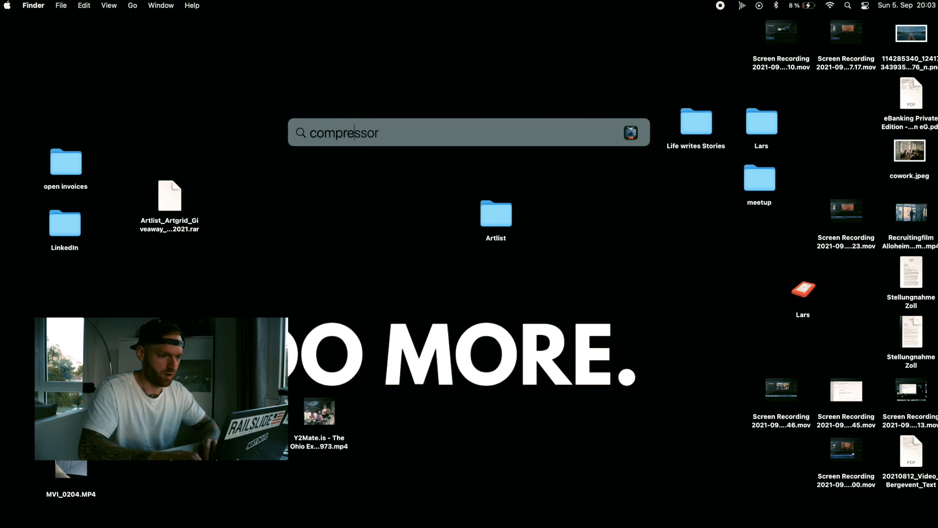
# Open Compressor and examine the general, video and audio properties of the custom Projects 4K 24 fps setting
pyautogui.press('Return')
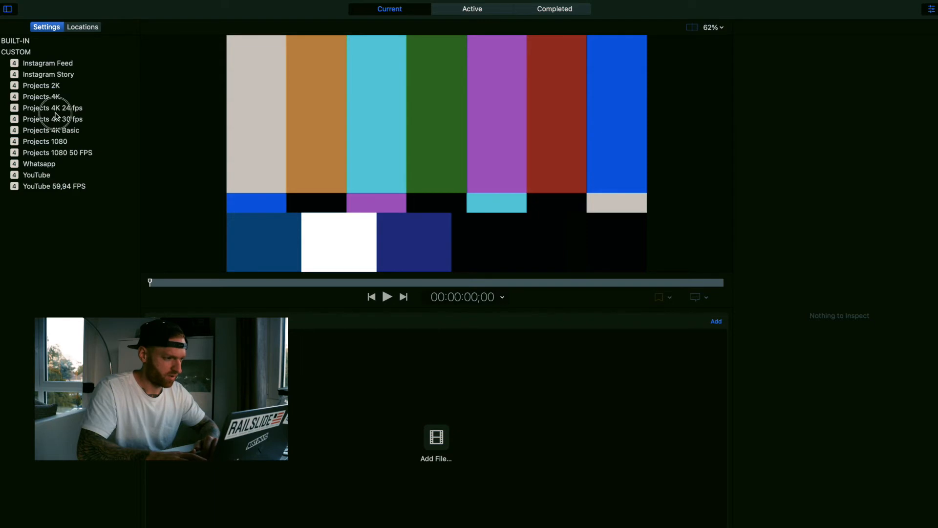
pyautogui.click(51, 107)
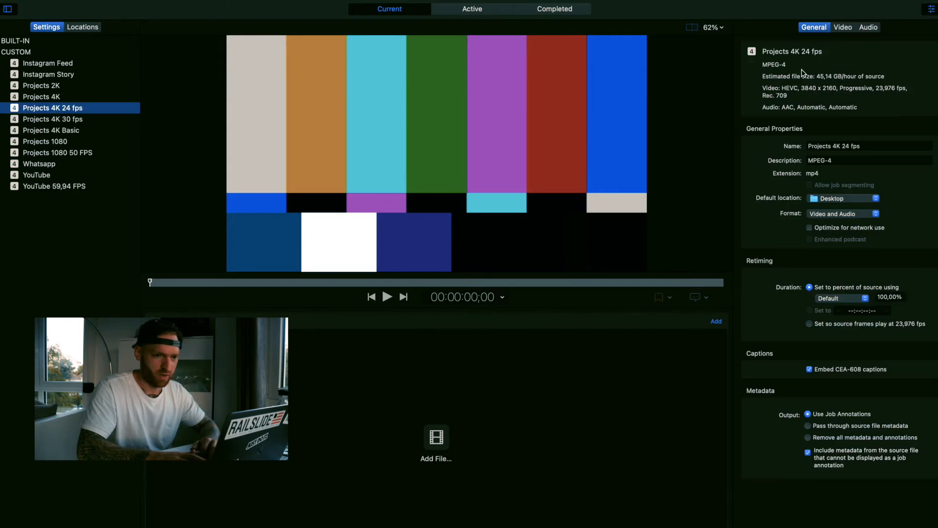
pyautogui.click(841, 28)
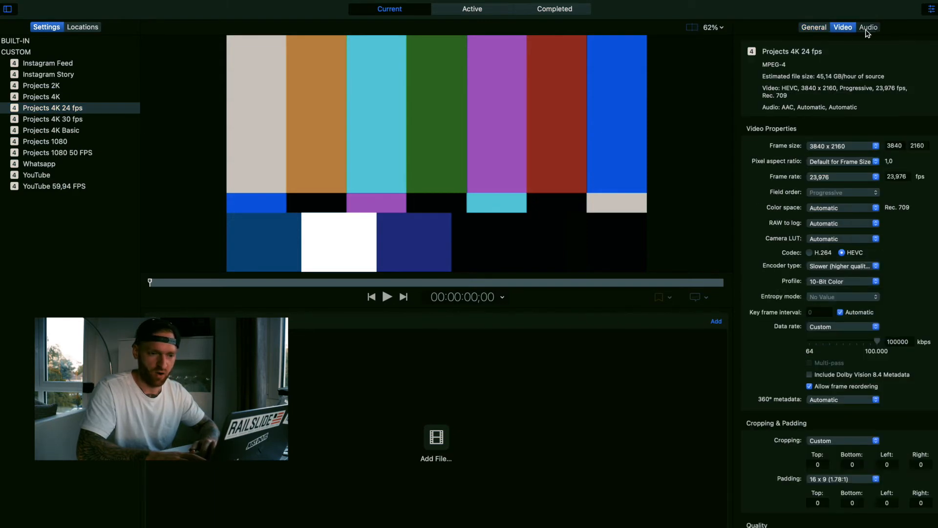
pyautogui.click(867, 30)
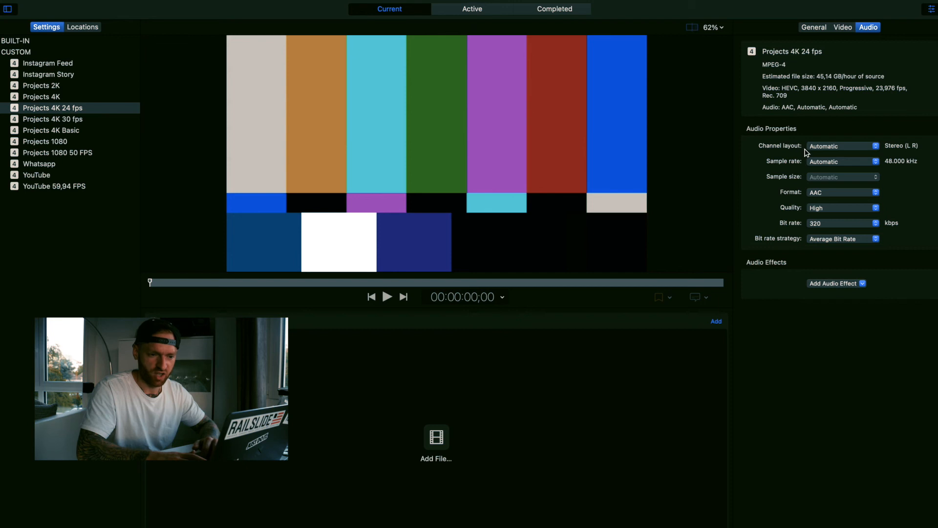
pyautogui.click(841, 28)
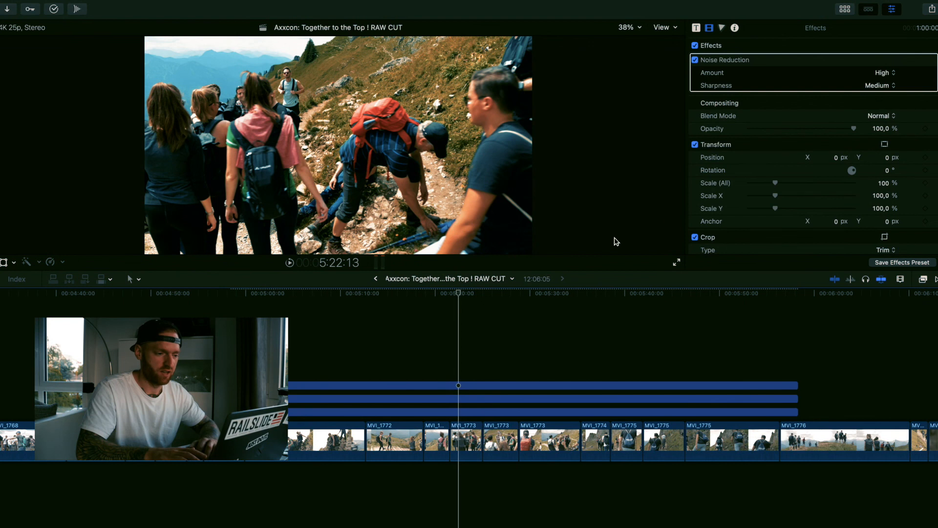
# Switch back to Final Cut Pro and open the share destinations for the RAW CUT project
pyautogui.click(932, 9)
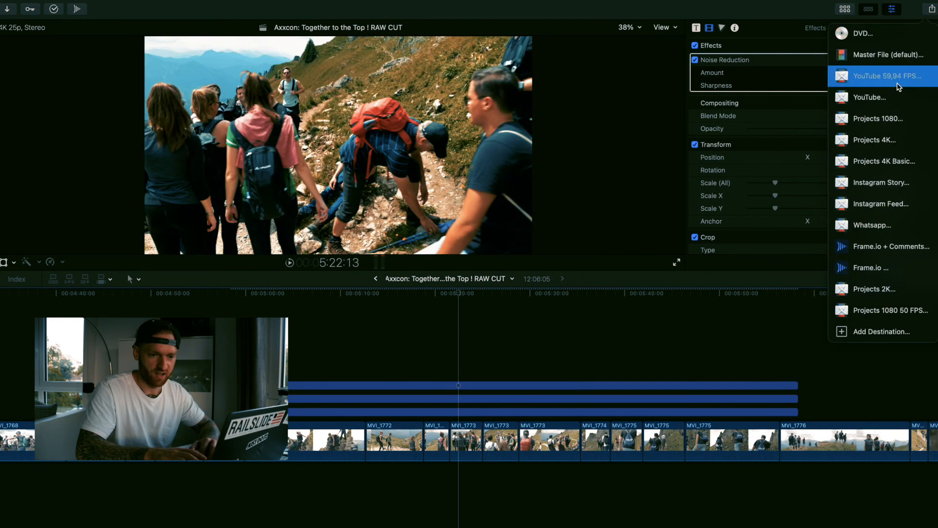